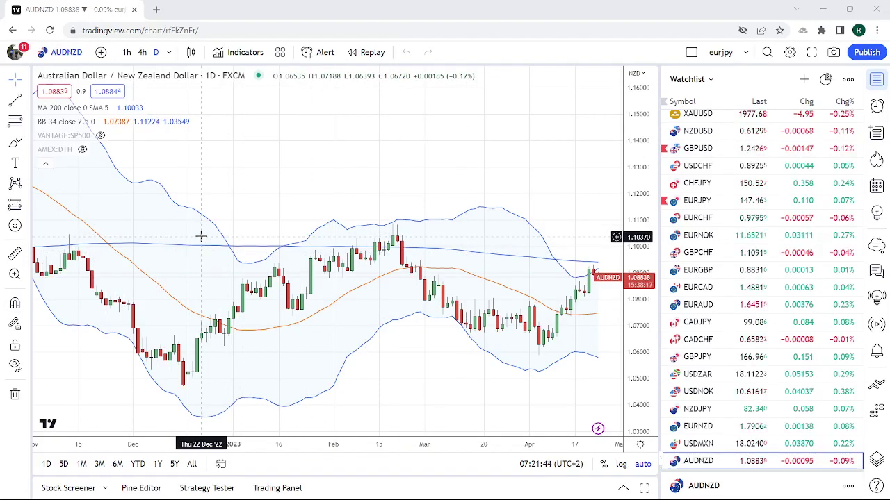
Bring up the AUDJPY chart from the watchlist
scroll(283, 238, up, 1)
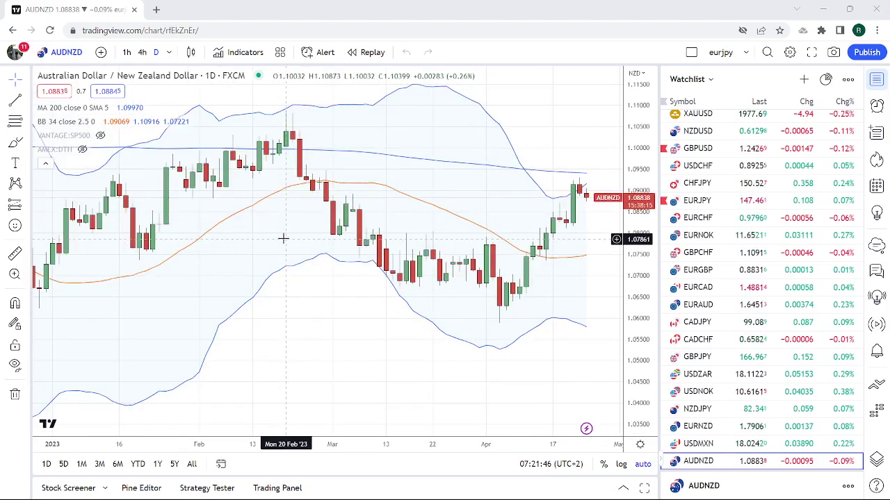
scroll(351, 212, up, 1)
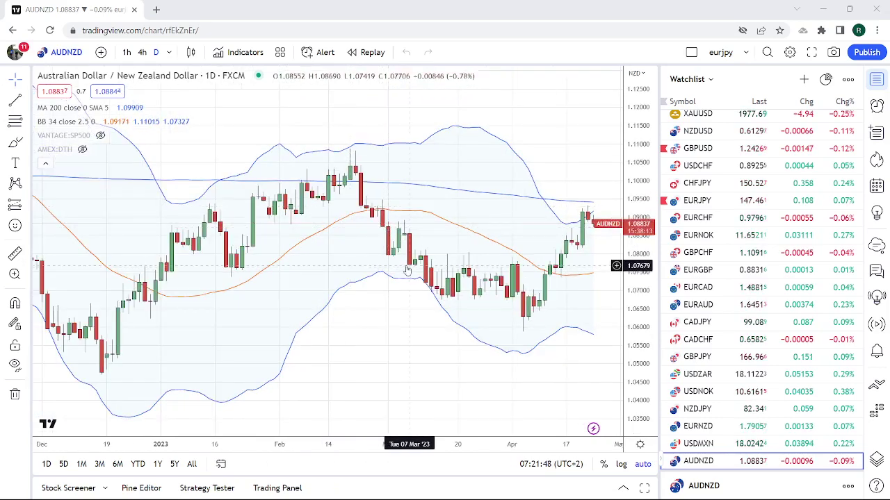
scroll(369, 264, right, 3)
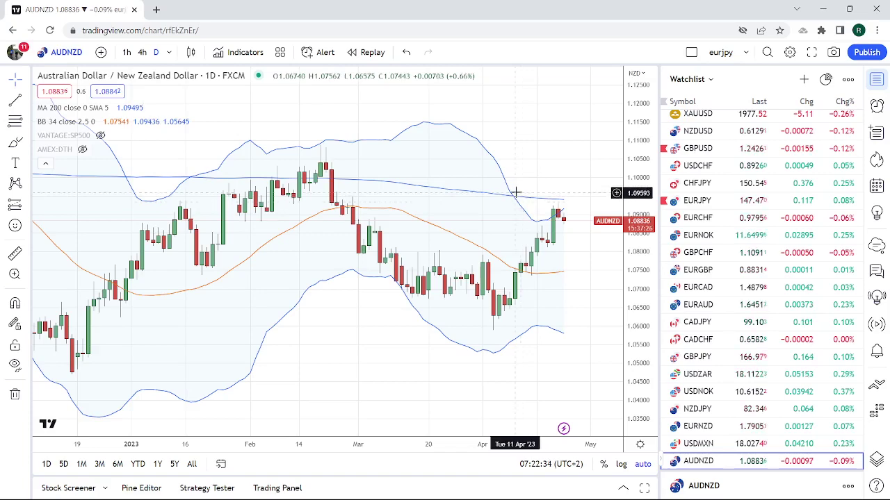
scroll(756, 264, up, 1)
scroll(756, 264, up, 1)
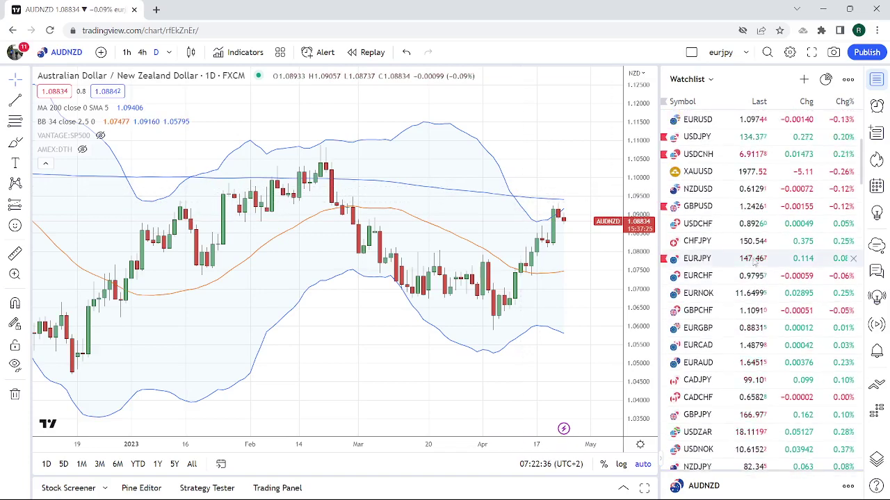
scroll(756, 270, up, 4)
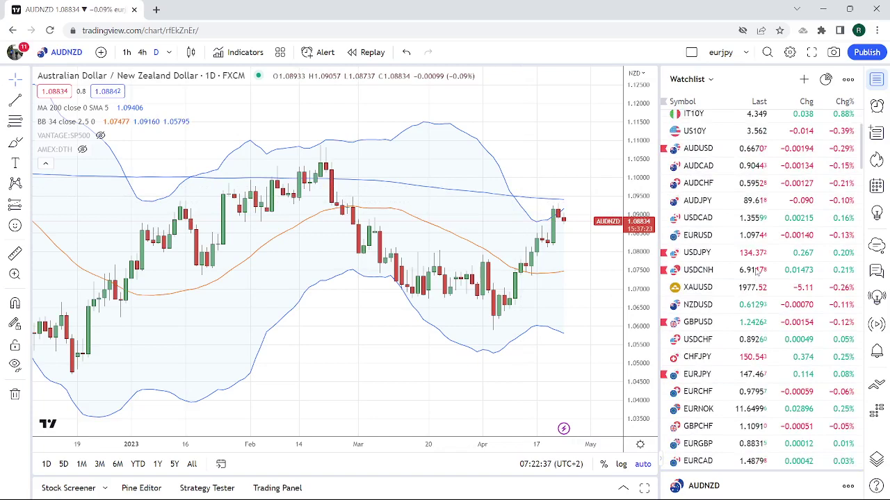
click(698, 200)
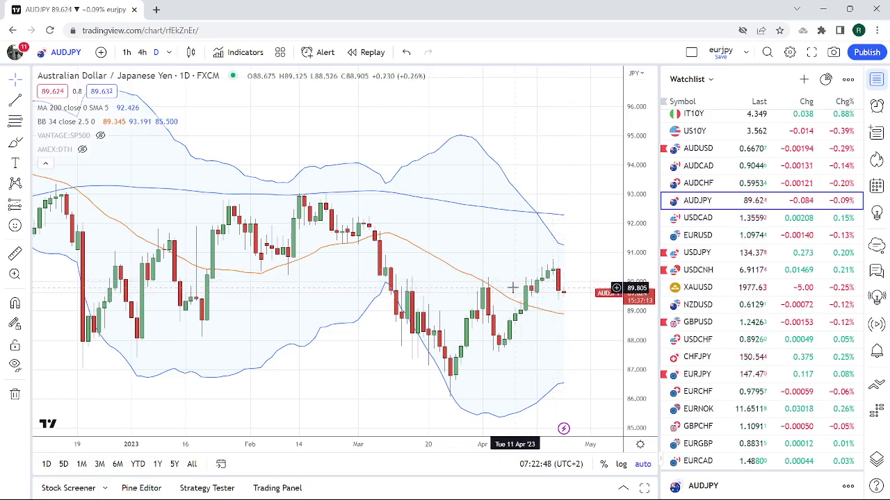
Put the AUDJPY chart on the 1-hour timeframe
click(127, 53)
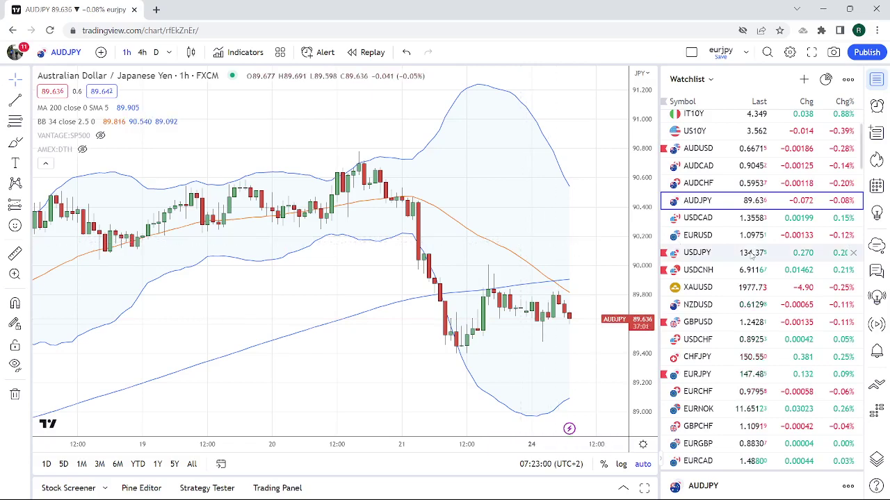
scroll(728, 241, down, 1)
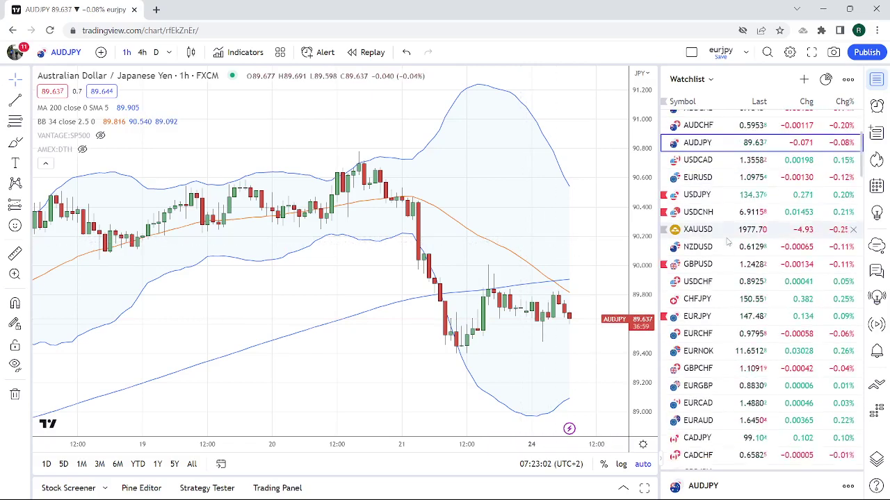
scroll(733, 278, up, 2)
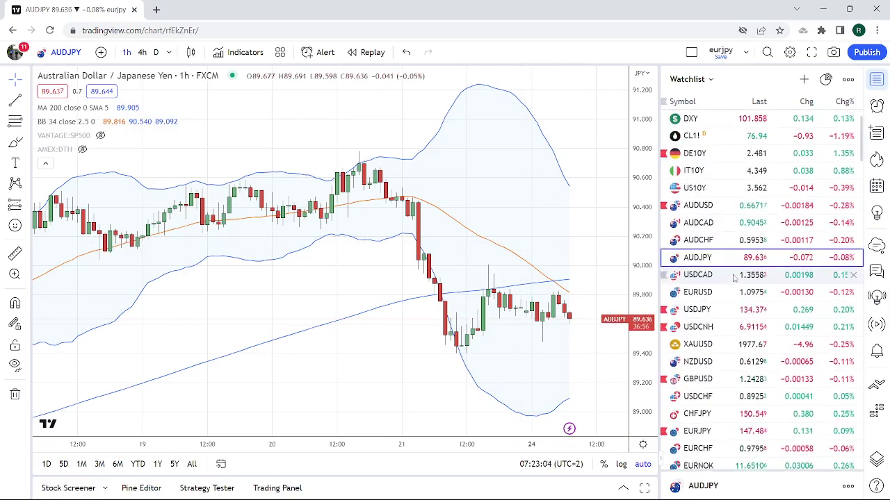
scroll(734, 278, down, 2)
Load GBPUSD on the hourly chart and zoom out the time axis
click(702, 323)
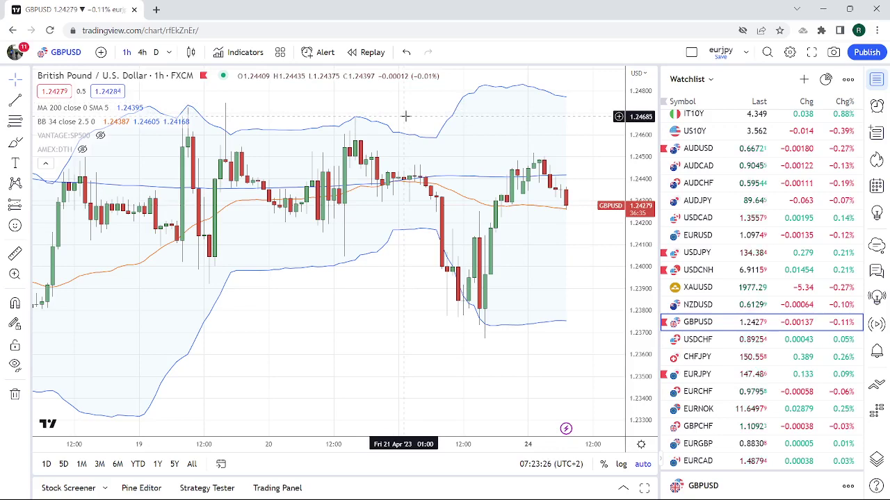
scroll(453, 137, down, 3)
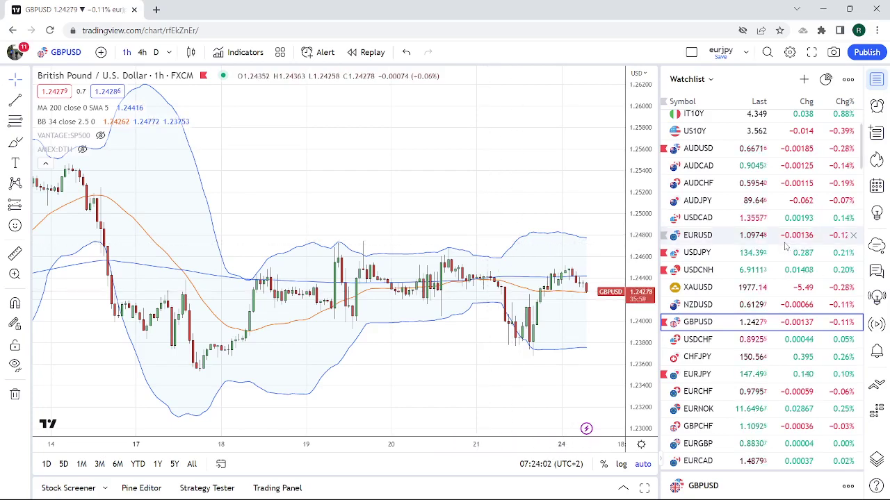
scroll(785, 245, down, 3)
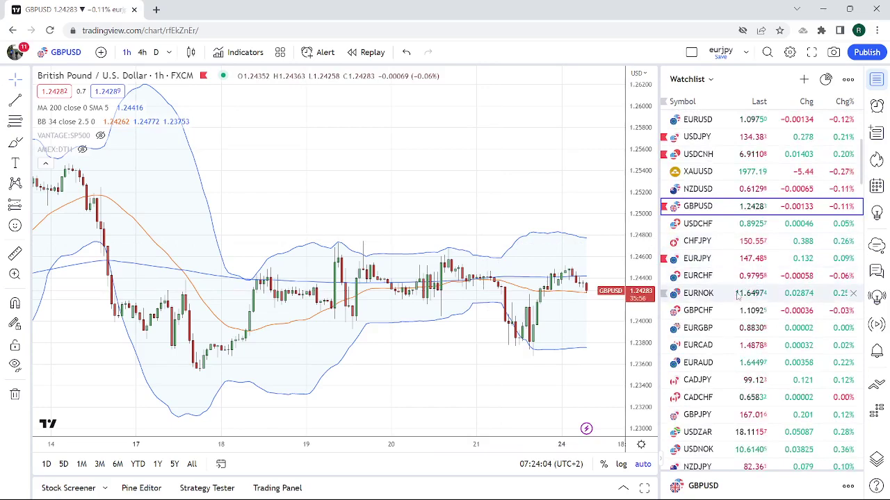
Show EURNOK, compare daily and hourly candles, and settle on daily with room after the last candle
click(708, 296)
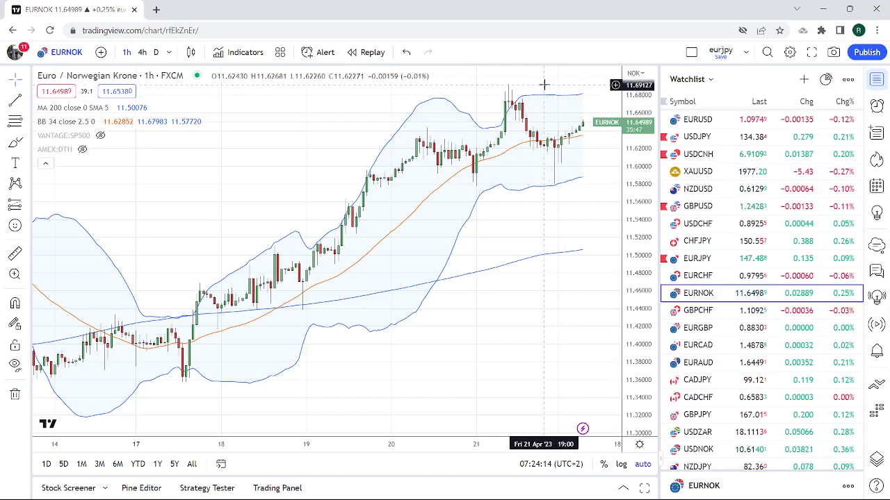
click(156, 54)
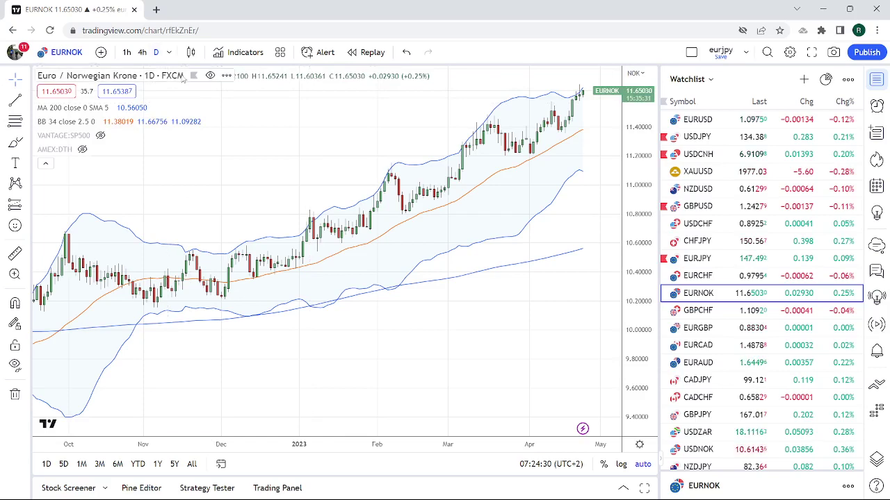
click(126, 53)
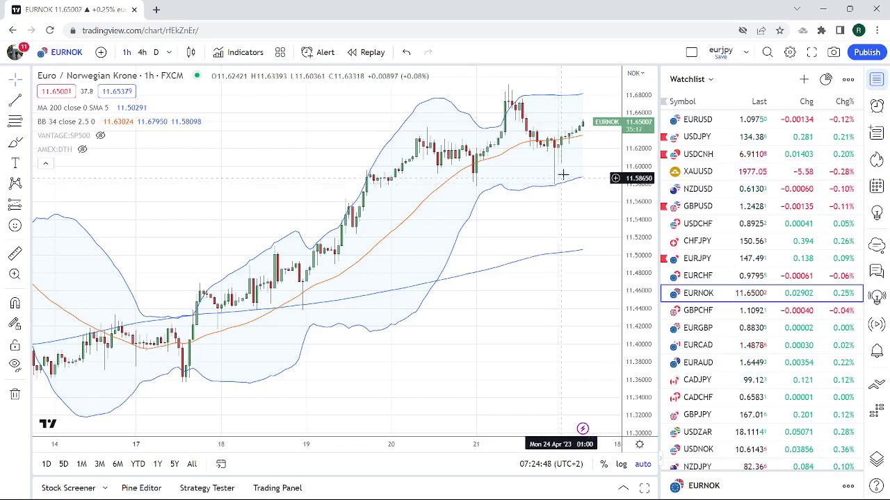
click(155, 52)
drag(407, 220, 338, 208)
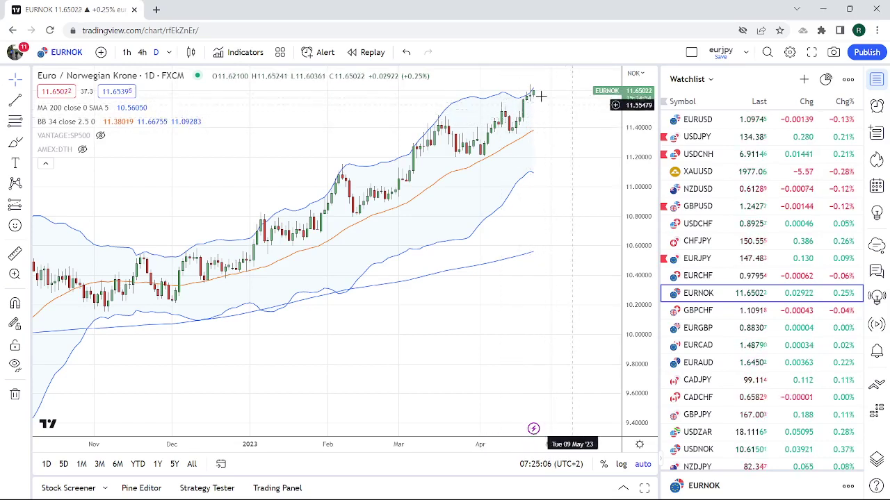
scroll(765, 295, up, 3)
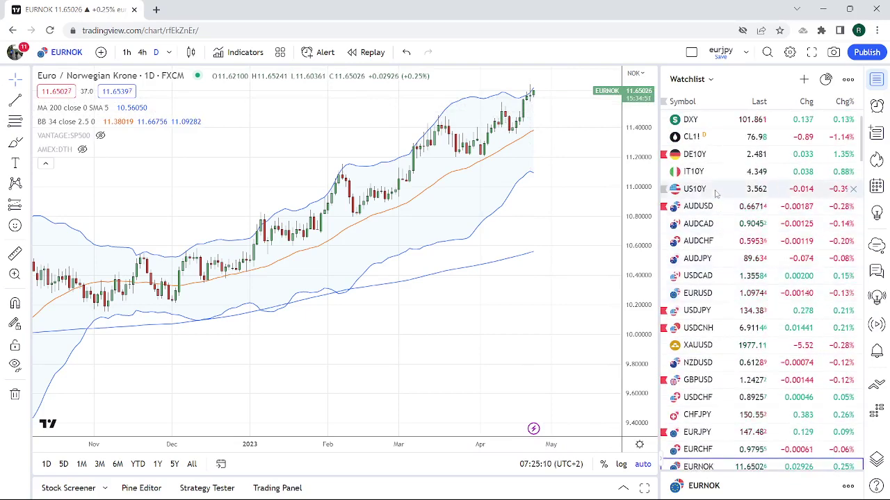
Show Light Crude Oil Futures (CL1!) on the daily chart, then move on to USDJPY
click(717, 139)
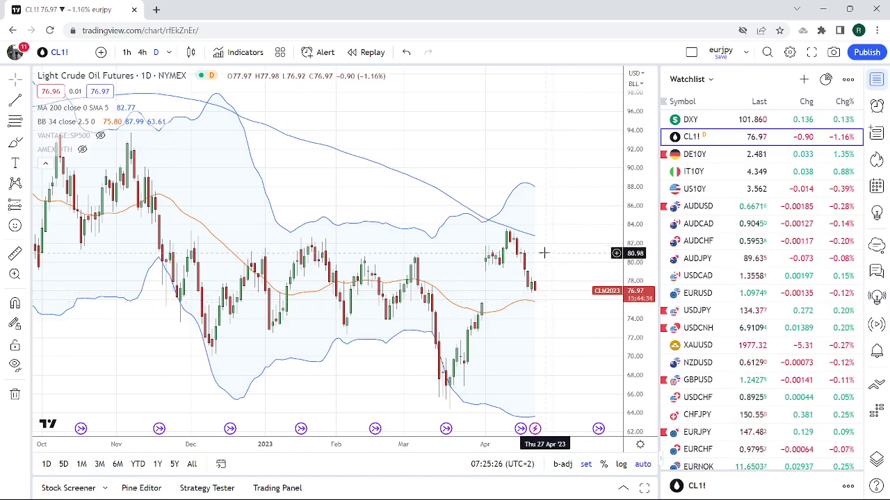
scroll(771, 239, down, 2)
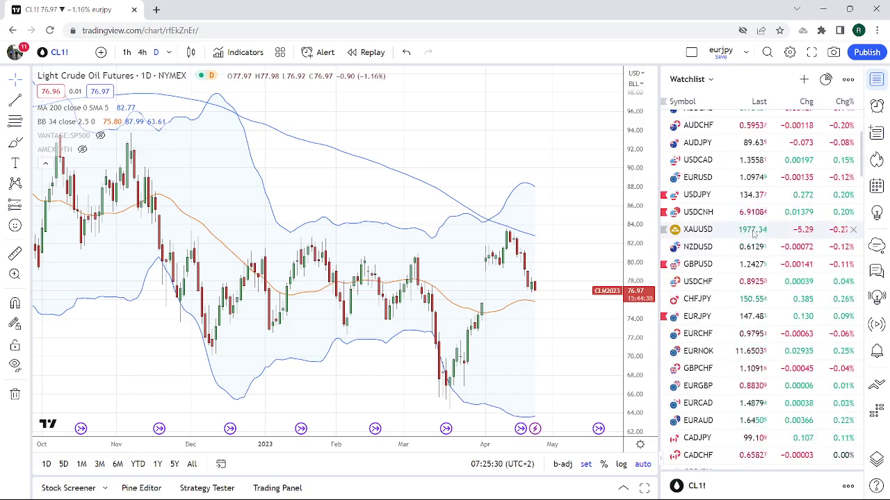
click(755, 196)
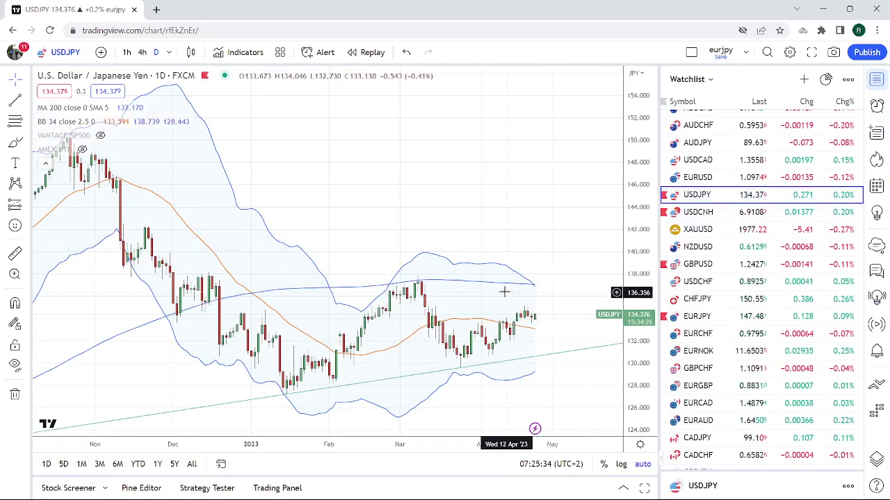
Zoom the USDJPY daily chart in on the last few weeks of candles
scroll(505, 292, up, 3)
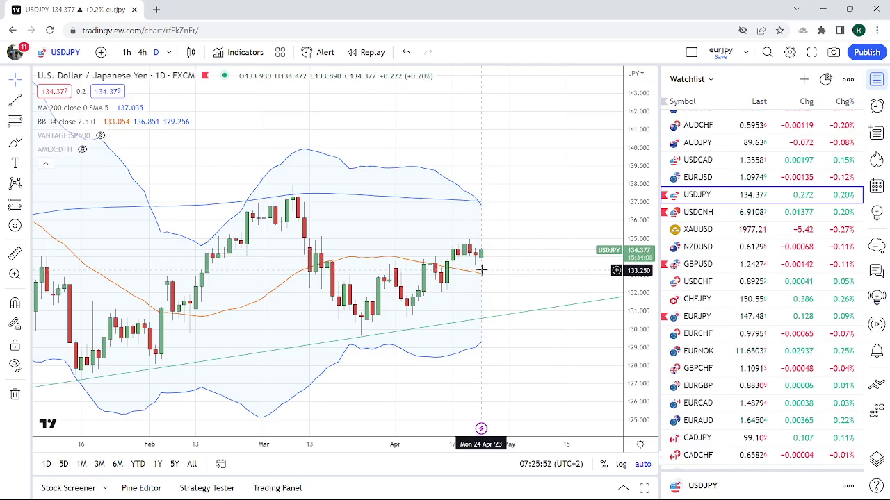
scroll(481, 270, up, 5)
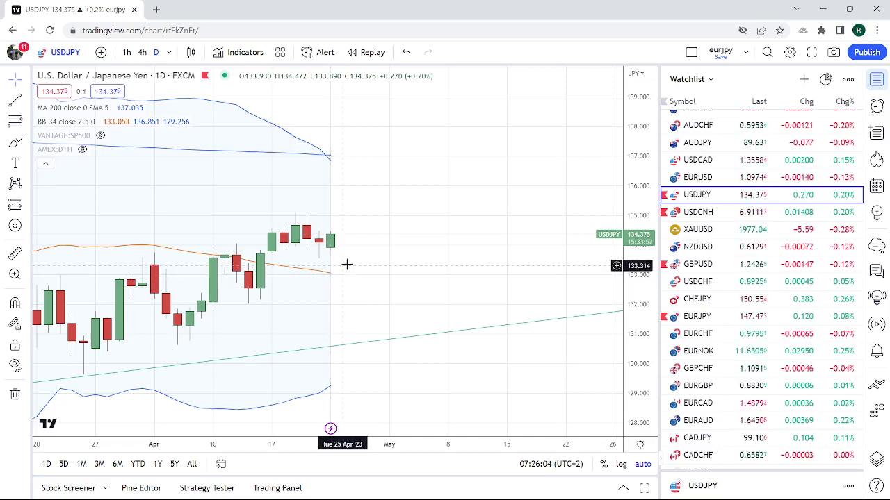
Switch USDJPY to 1-hour candles and zoom out to cover roughly 13–24 April
click(126, 52)
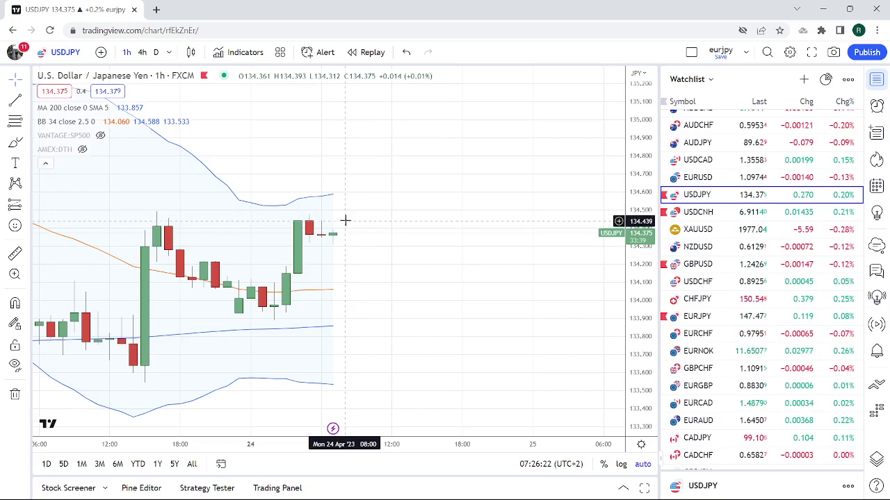
scroll(347, 221, down, 2)
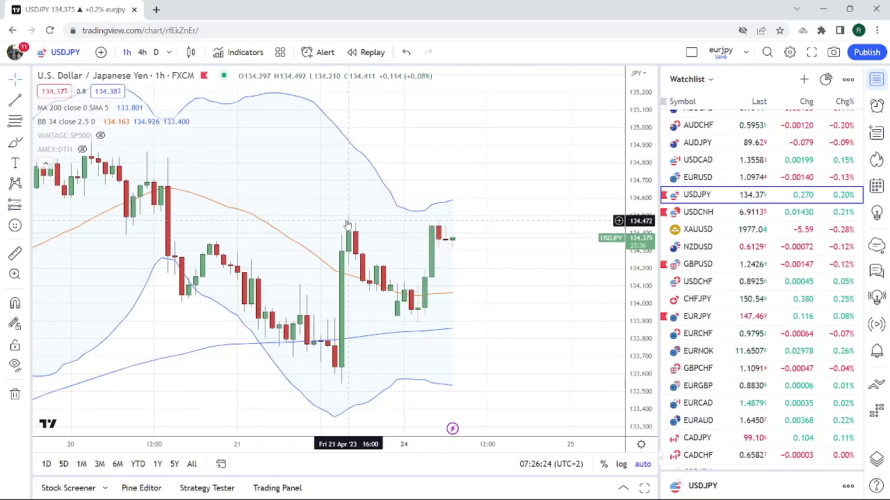
scroll(347, 226, down, 1)
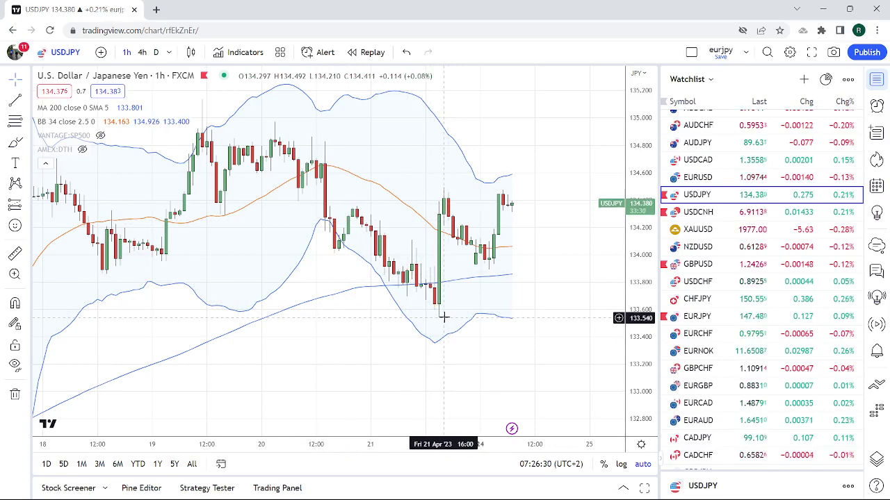
scroll(443, 317, down, 1)
scroll(443, 317, down, 1)
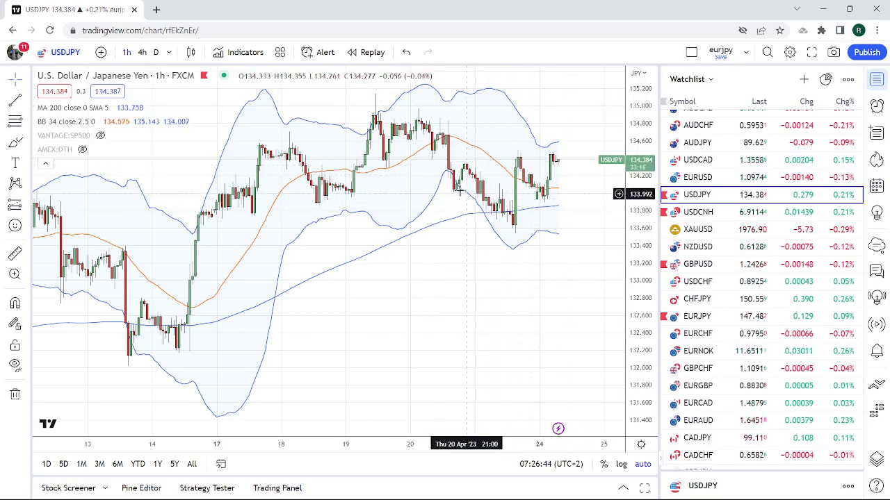
Show the XAUUSD Gold Spot hourly chart, zoomed to span 10–24 April
click(683, 227)
scroll(381, 229, down, 8)
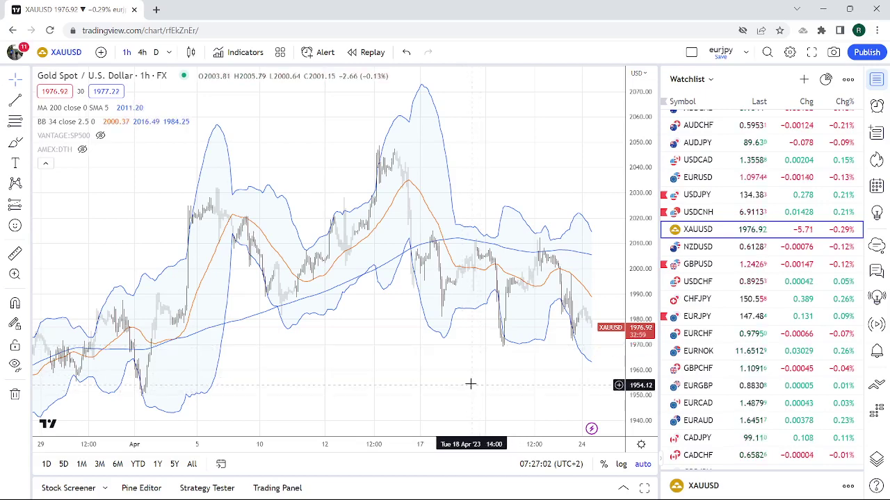
scroll(337, 294, up, 3)
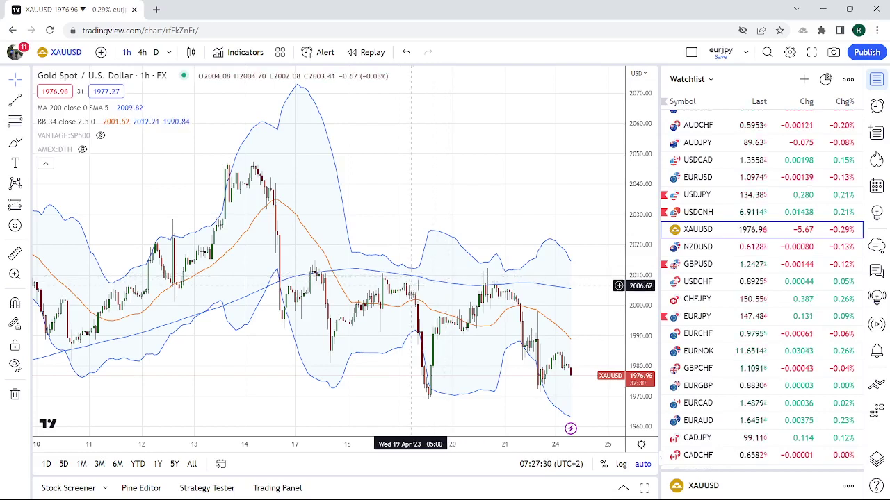
scroll(754, 299, up, 2)
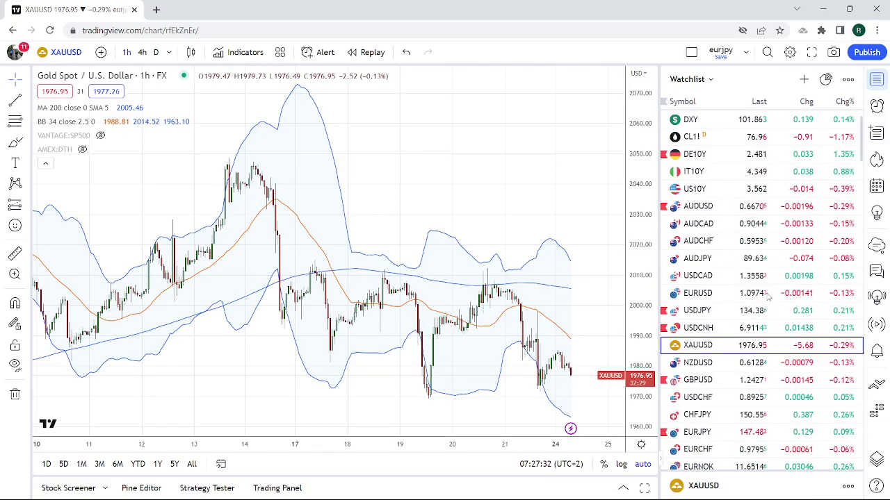
scroll(754, 274, down, 2)
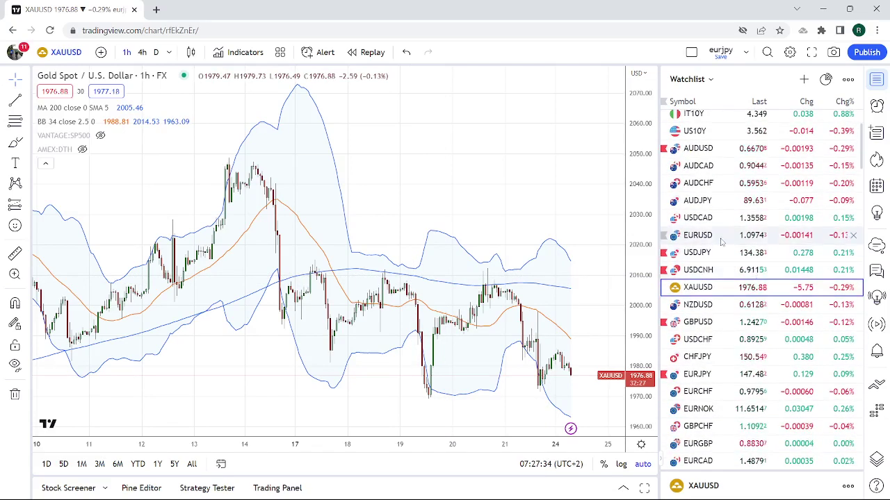
Load EURUSD, zoom out, and view it on the 4-hour timeframe
click(723, 237)
scroll(464, 274, down, 3)
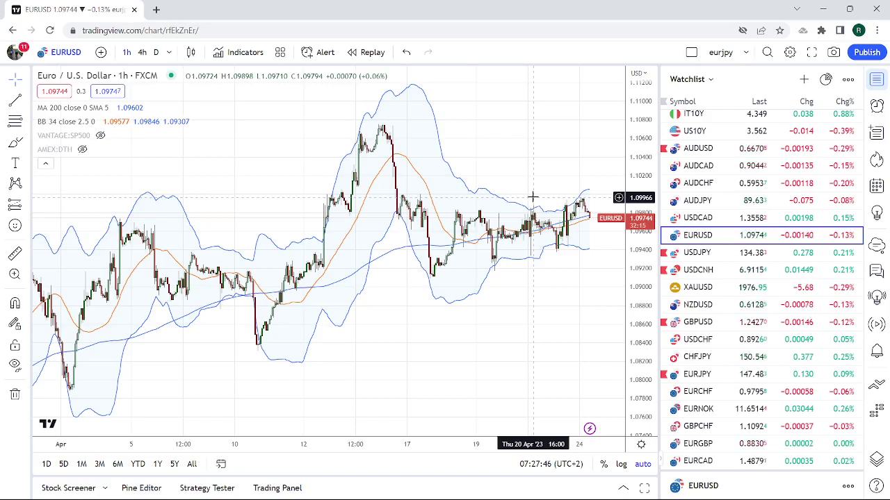
click(142, 52)
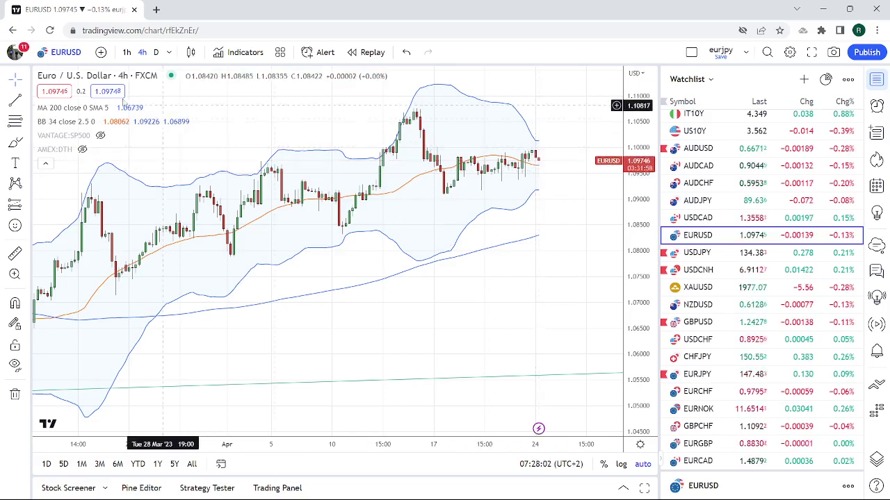
Switch EURUSD to daily and zoom out so history reaches back to last August
click(156, 52)
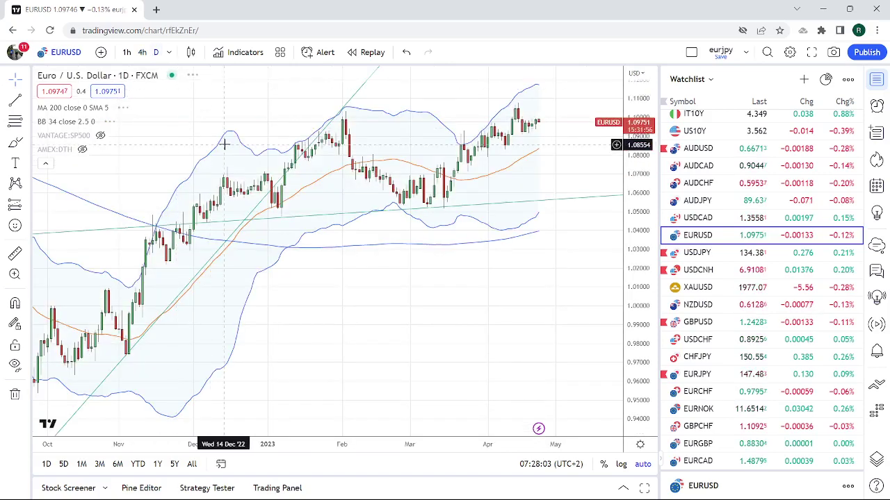
scroll(346, 230, up, 3)
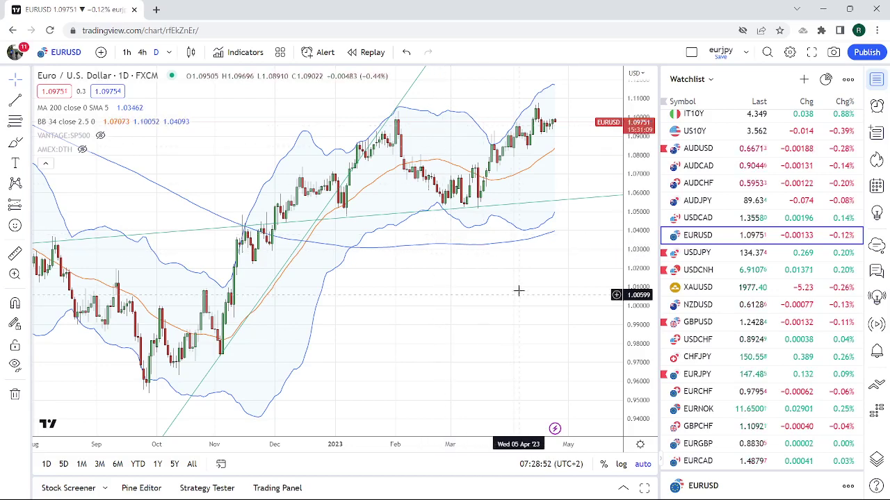
scroll(789, 290, down, 2)
scroll(789, 291, down, 1)
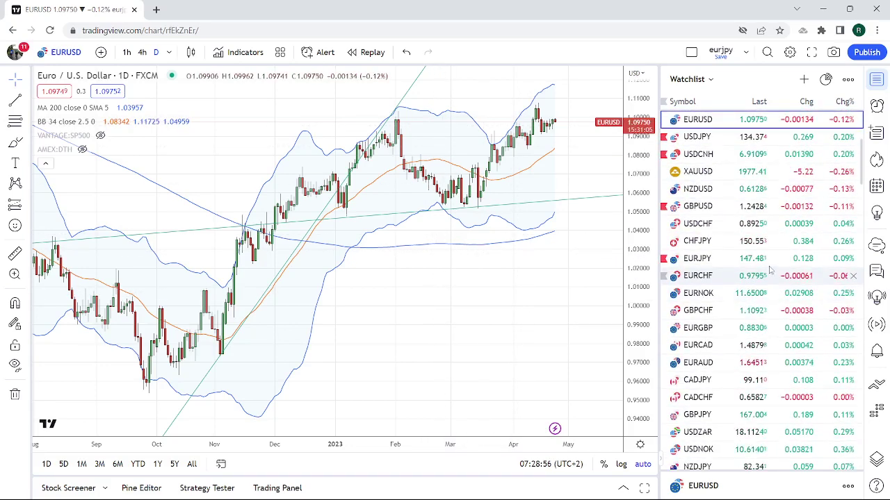
Show the EURCHF daily chart, adjusting the zoom to cover price since November
click(779, 280)
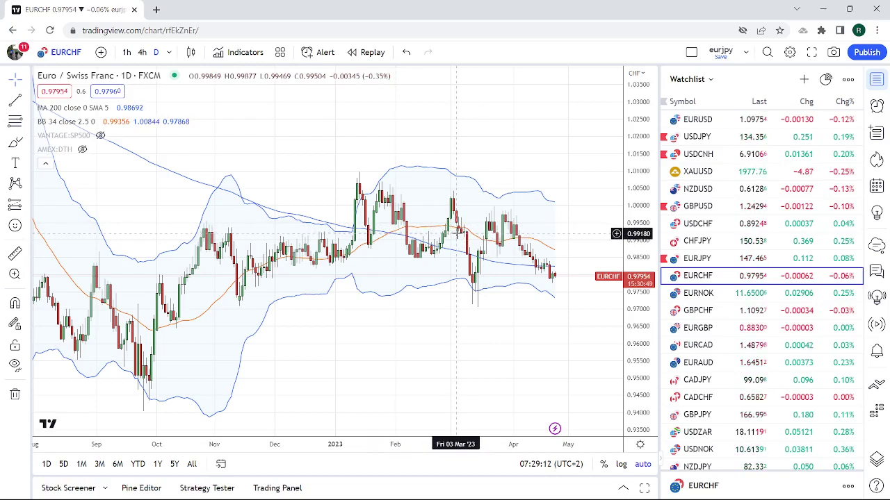
scroll(446, 256, up, 2)
scroll(448, 265, down, 3)
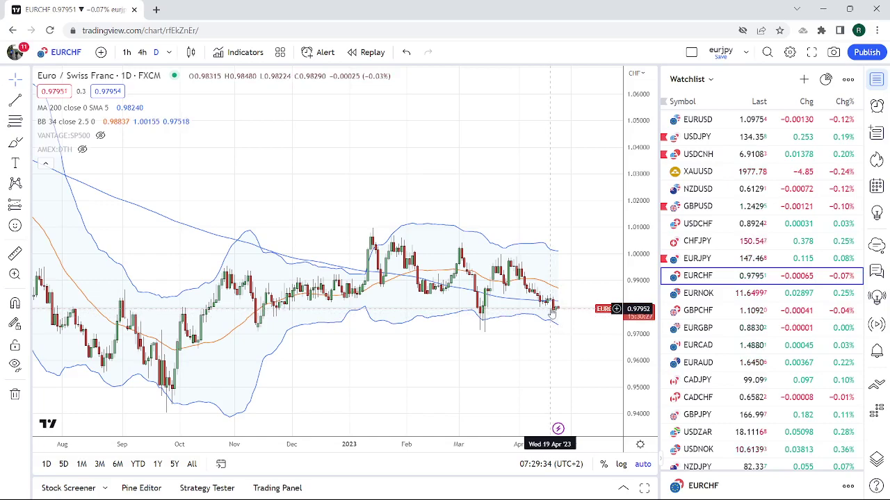
scroll(515, 320, up, 3)
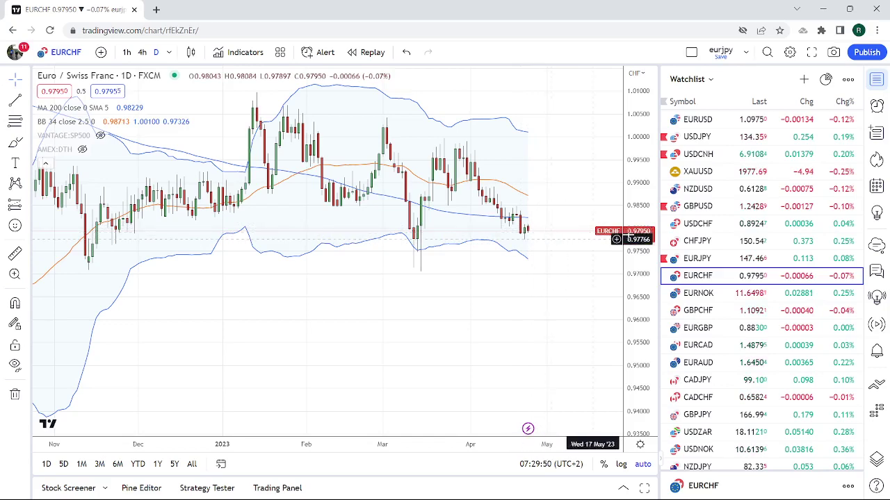
Load the USDCHF daily chart from the watchlist, keeping the 200 SMA and Bollinger Bands (34, 2.5)
click(697, 223)
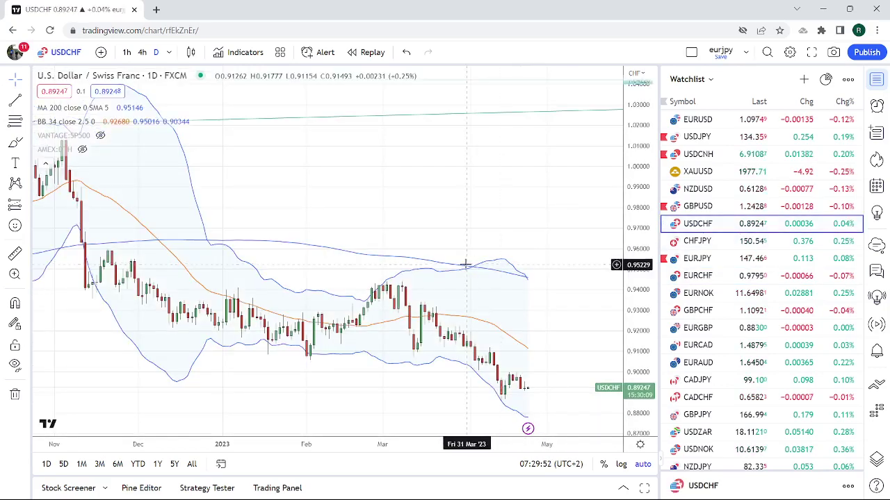